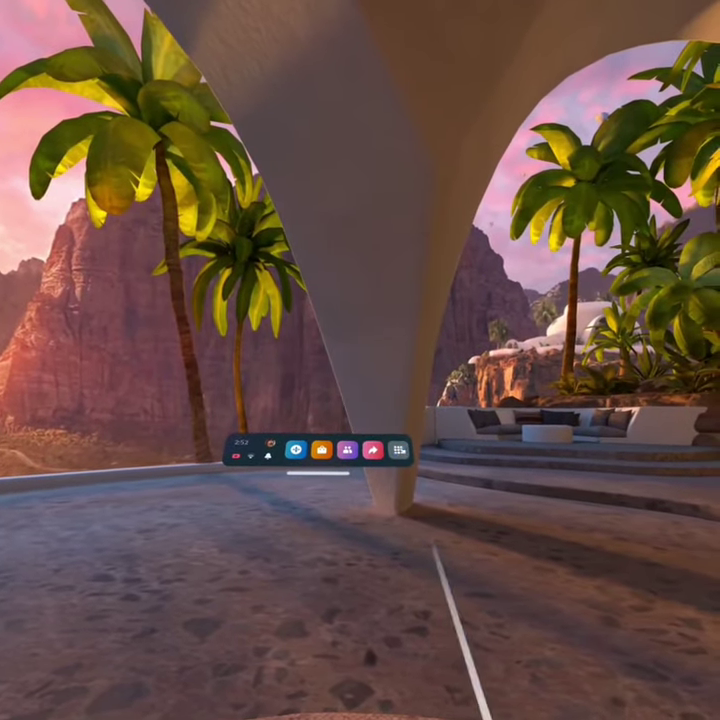
Step: Open Meta Quest Browser from the app library and add a new tab
click(398, 451)
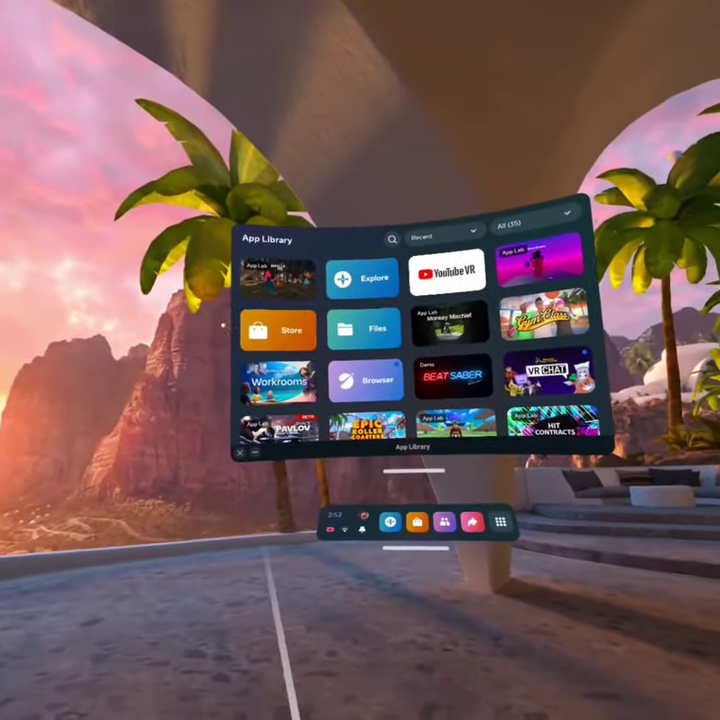
mouse_move(326, 342)
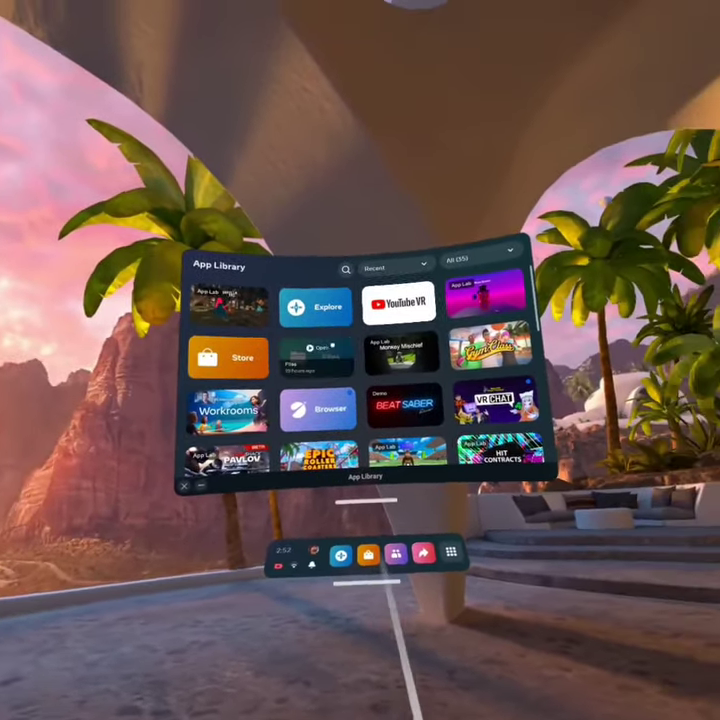
scroll(327, 340, down, 2)
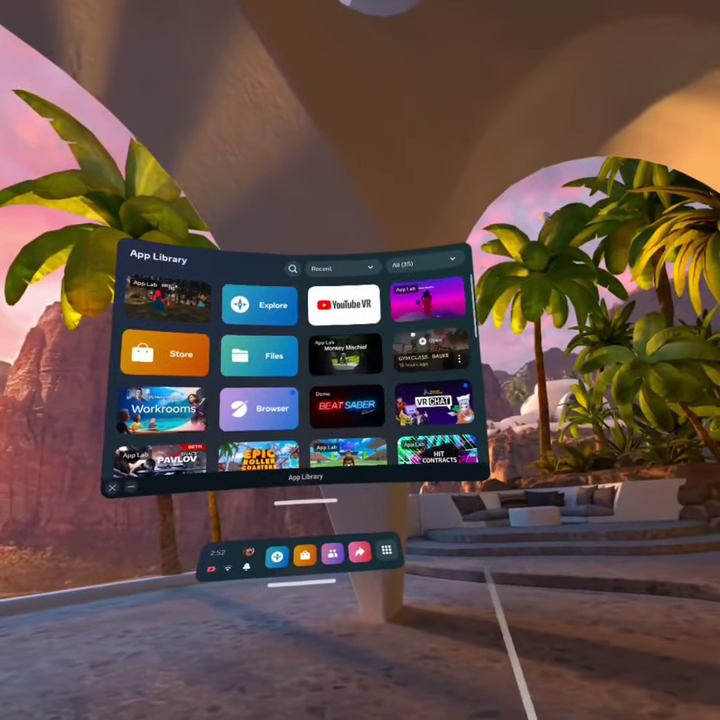
mouse_move(258, 408)
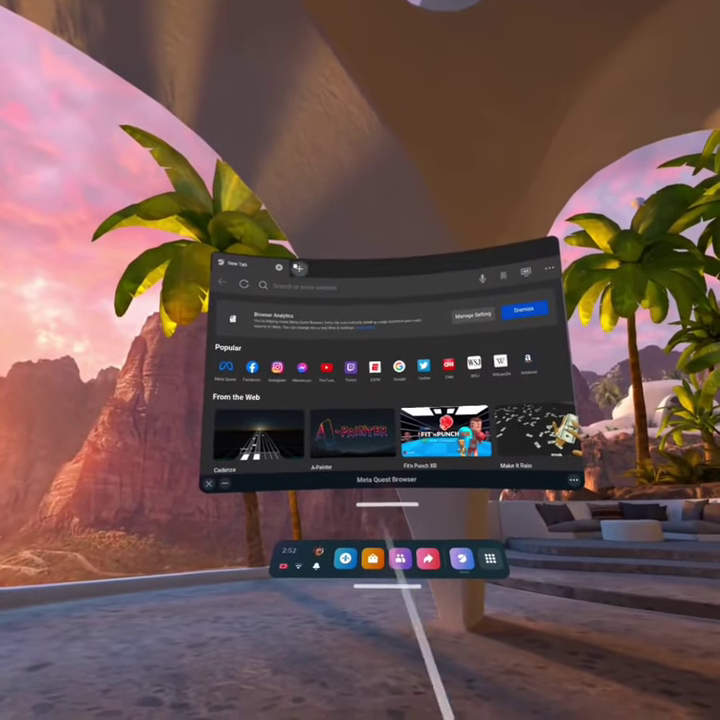
click(300, 272)
click(312, 267)
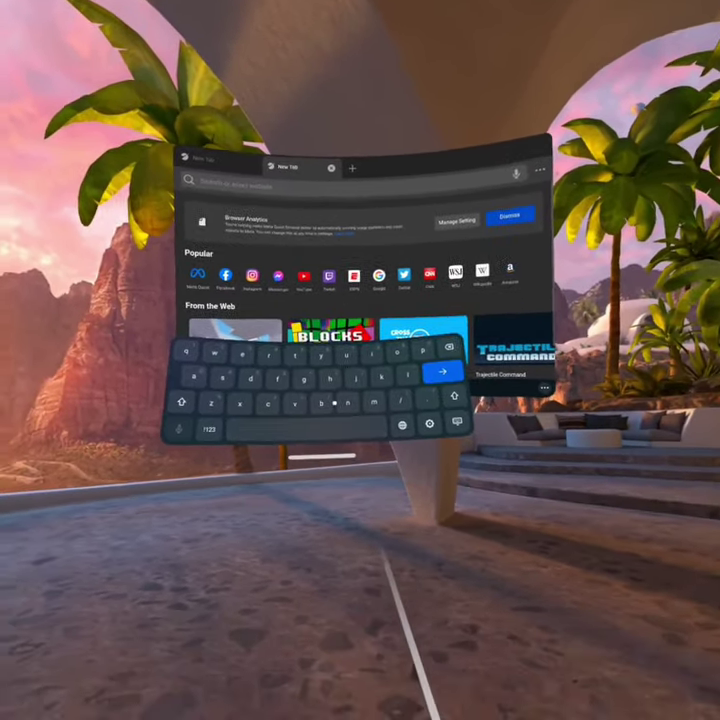
Step: Search the web for "banana gorilla tag" and open the GameBanana "Mods [Gorilla Tag]" result
text(banna)
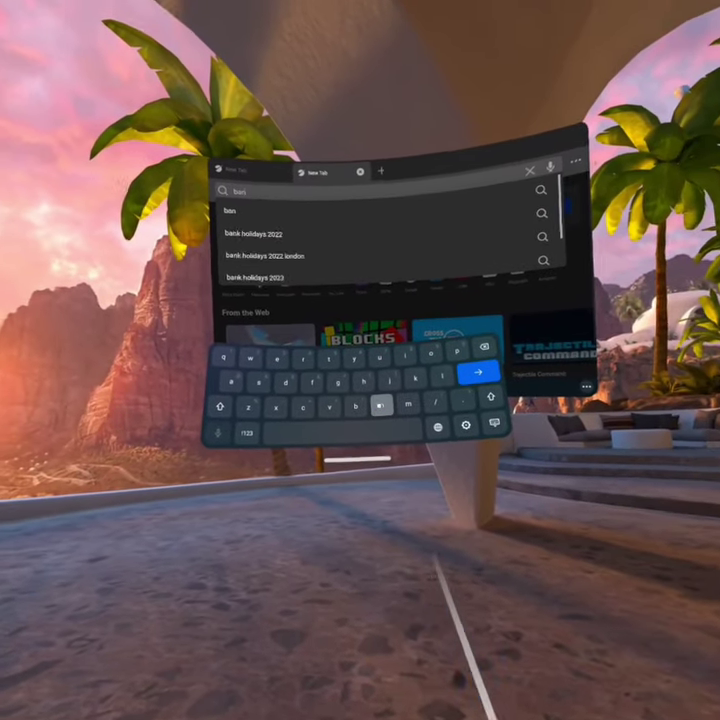
text( goe)
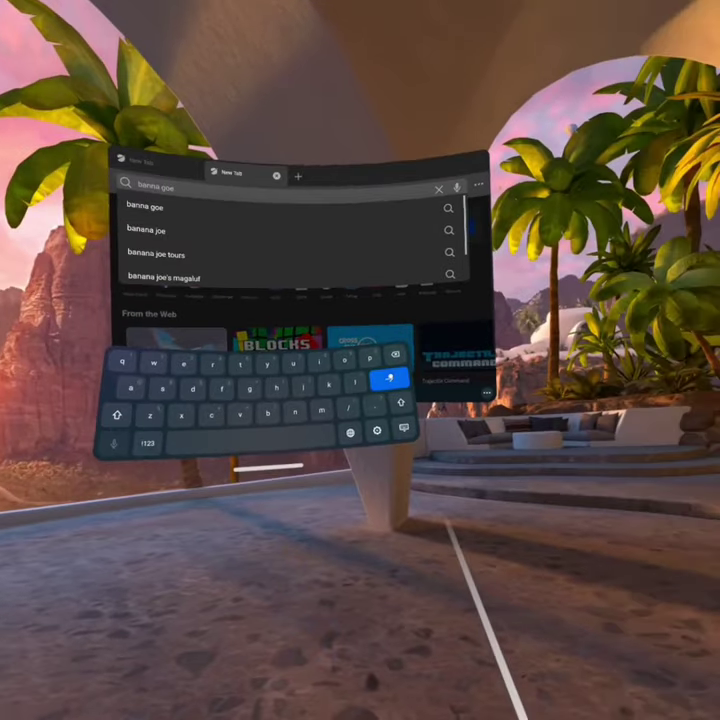
key(BackSpace)
text(rilla tag)
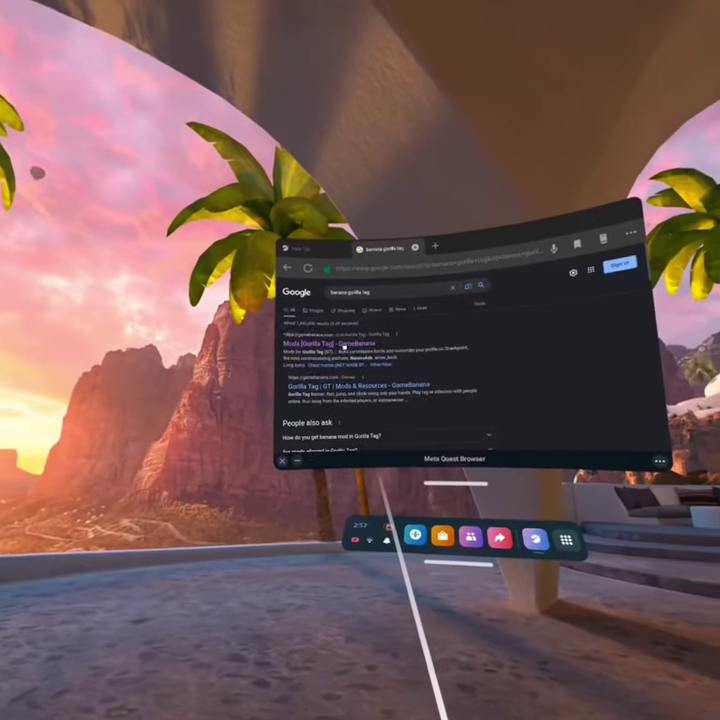
click(323, 342)
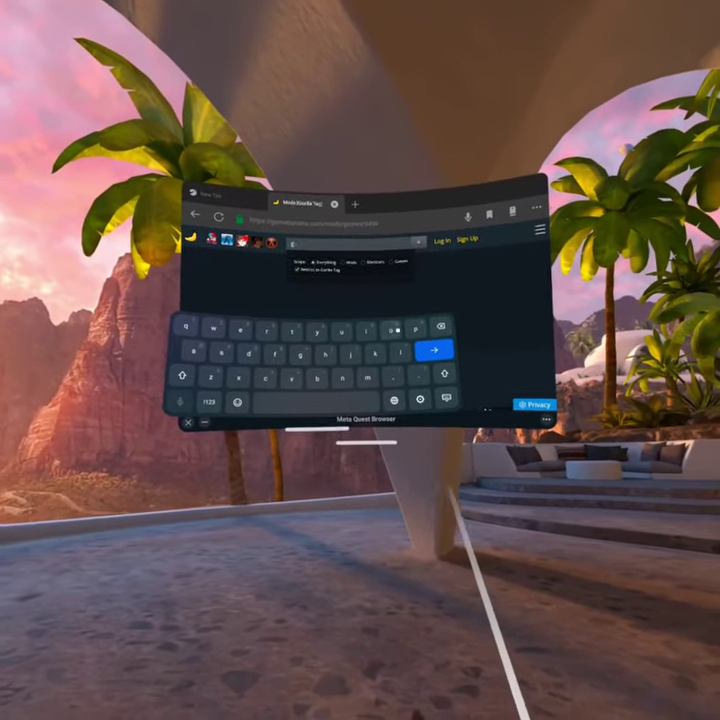
Step: Search GameBanana for "gorilla tag", restricted to the Gorilla Tag game
click(424, 332)
click(367, 329)
click(406, 349)
click(406, 349)
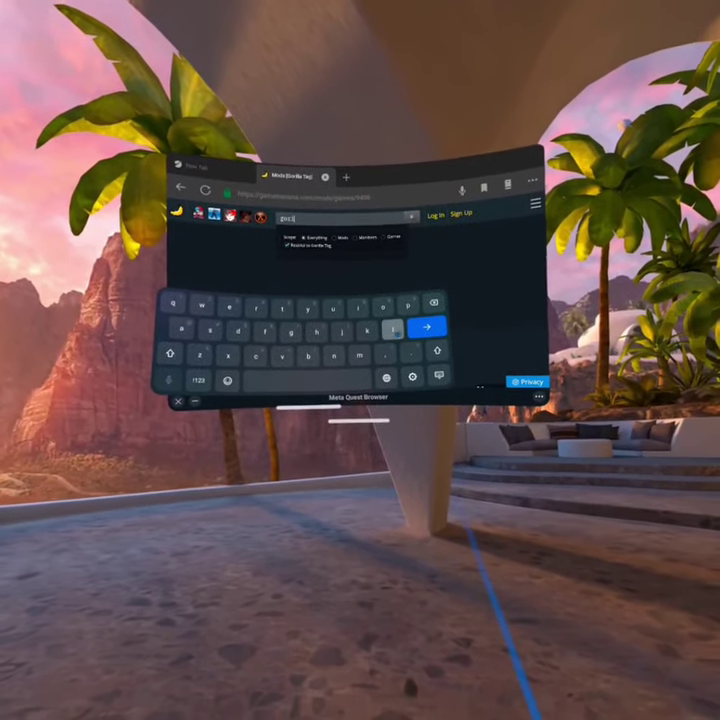
text(illa ta)
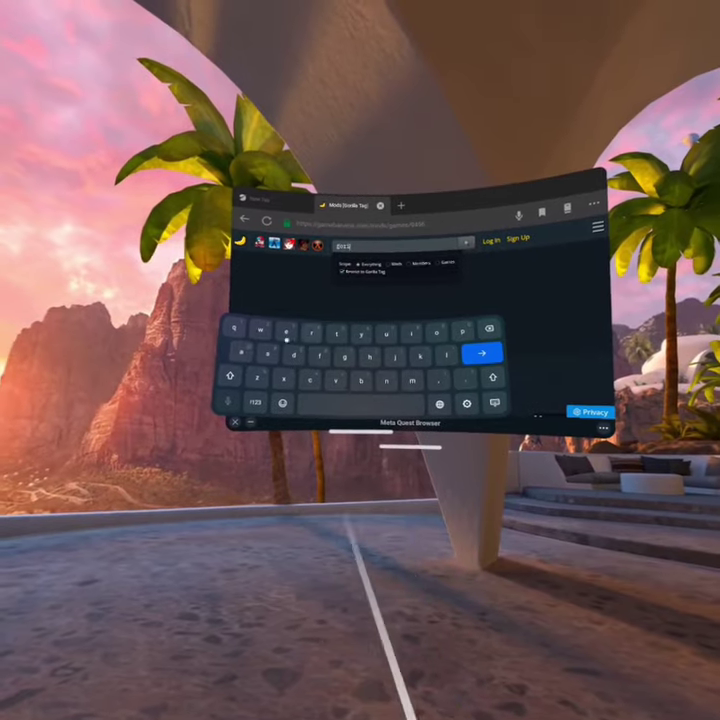
text(g)
key(Return)
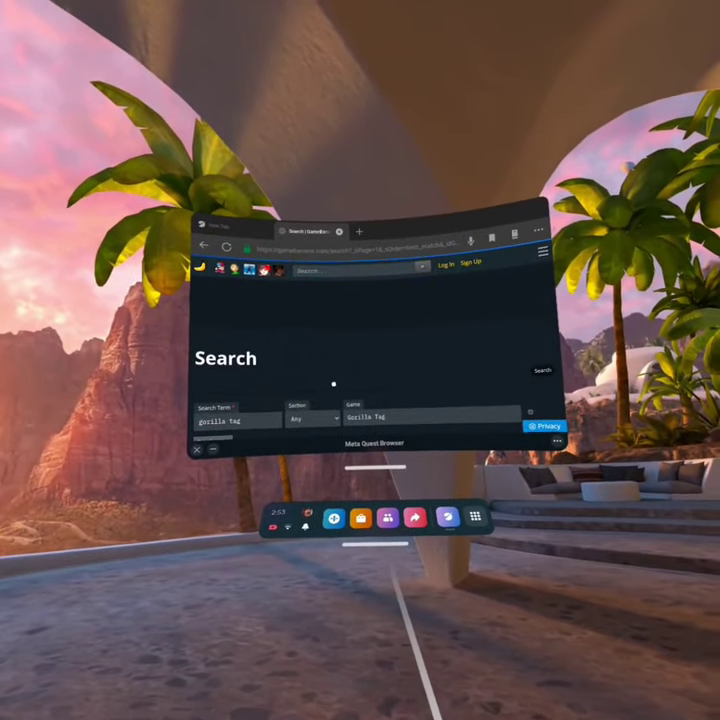
Step: Open the Eyerock_menu_ALL_COSMETICS_latest(not by me) mod from the search results
scroll(377, 406, down, 4)
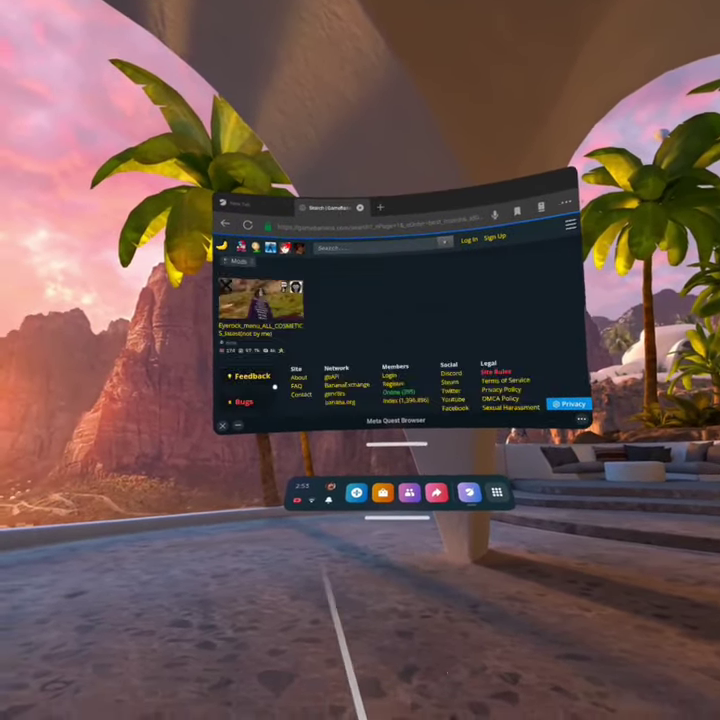
scroll(323, 346, up, 2)
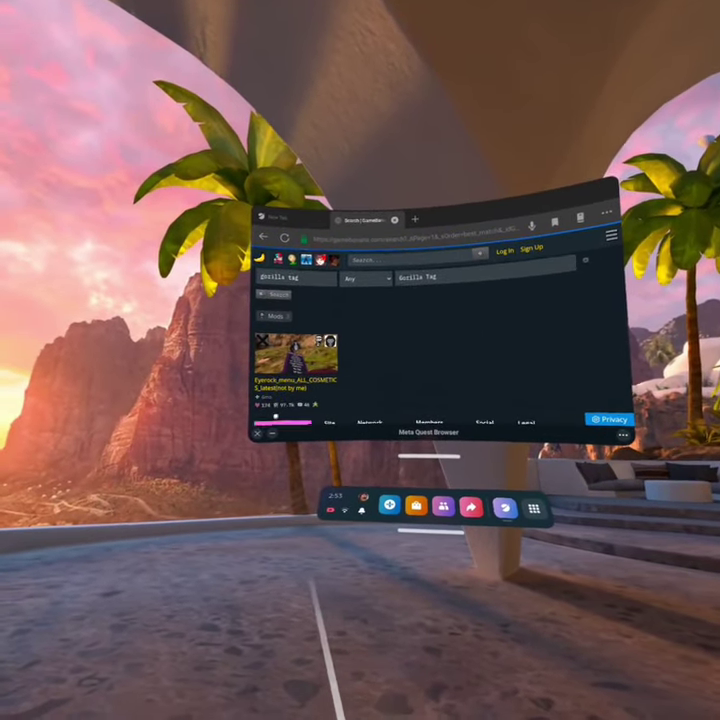
click(248, 393)
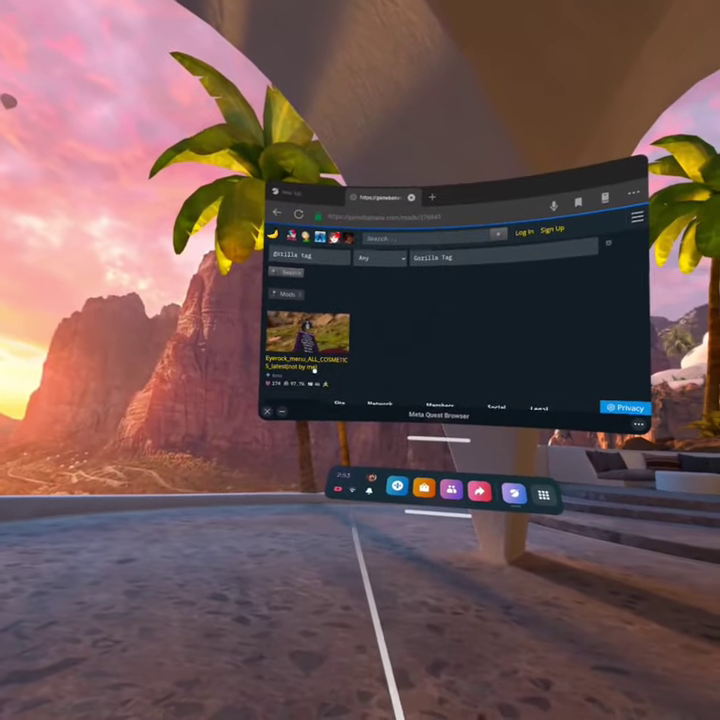
click(332, 358)
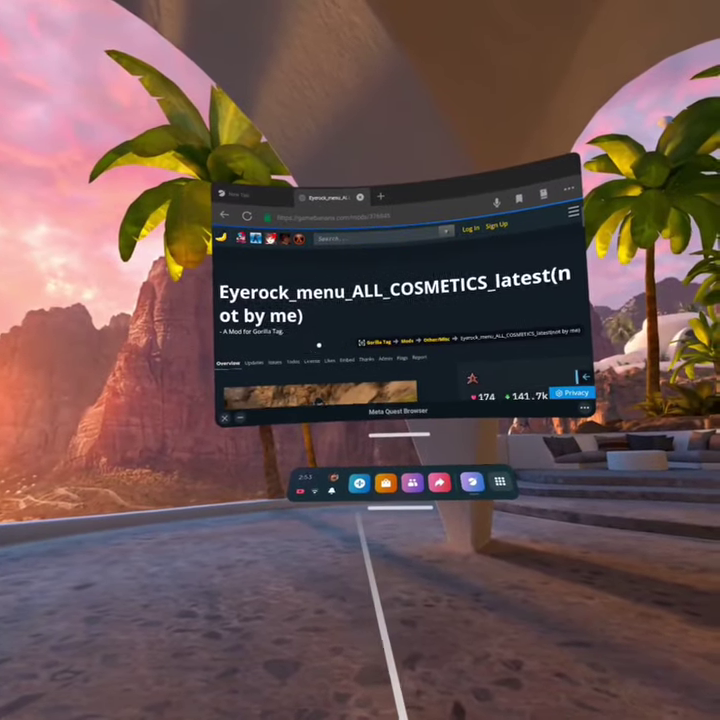
Step: Read through the mod's description, files and comments, and open the manual download page for eyerock.zip
scroll(353, 368, down, 5)
scroll(306, 331, down, 5)
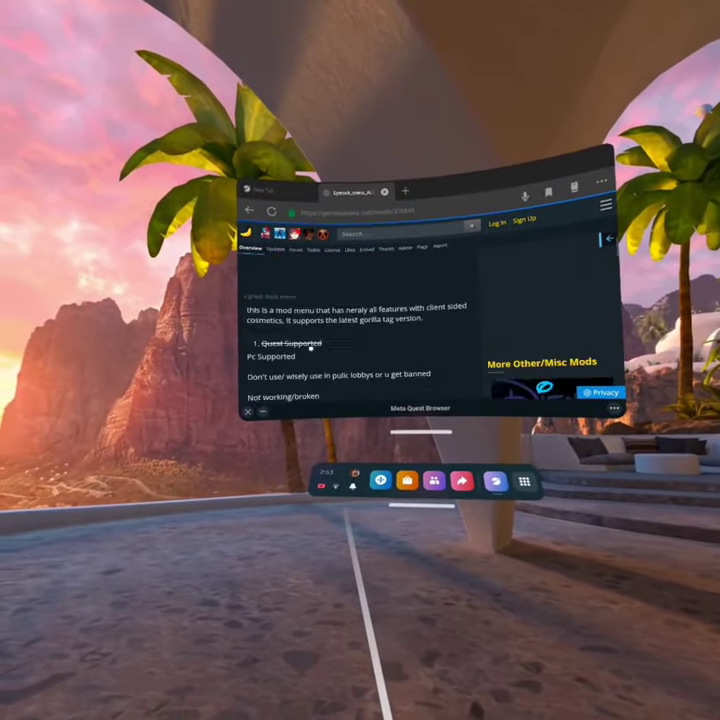
scroll(309, 346, down, 3)
scroll(298, 354, down, 2)
scroll(299, 362, up, 4)
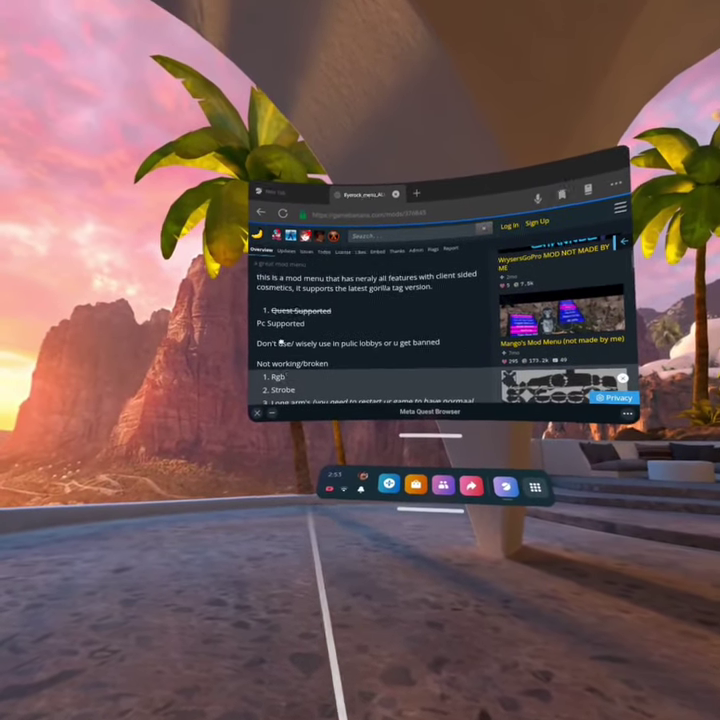
scroll(303, 352, up, 2)
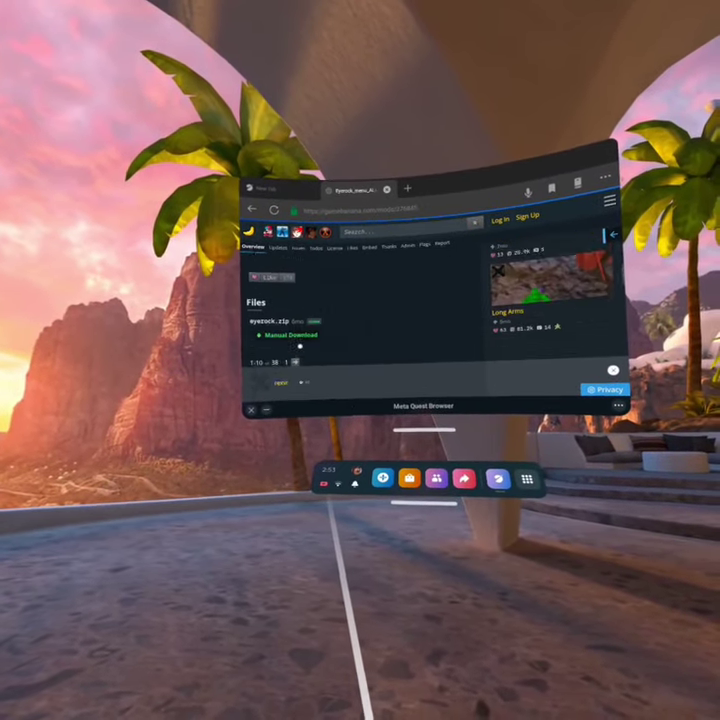
scroll(299, 345, down, 2)
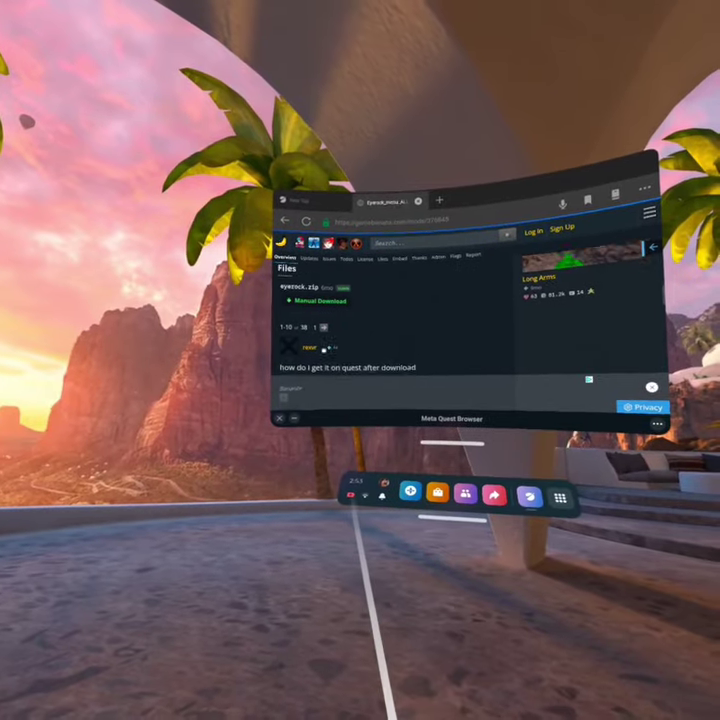
scroll(324, 352, down, 3)
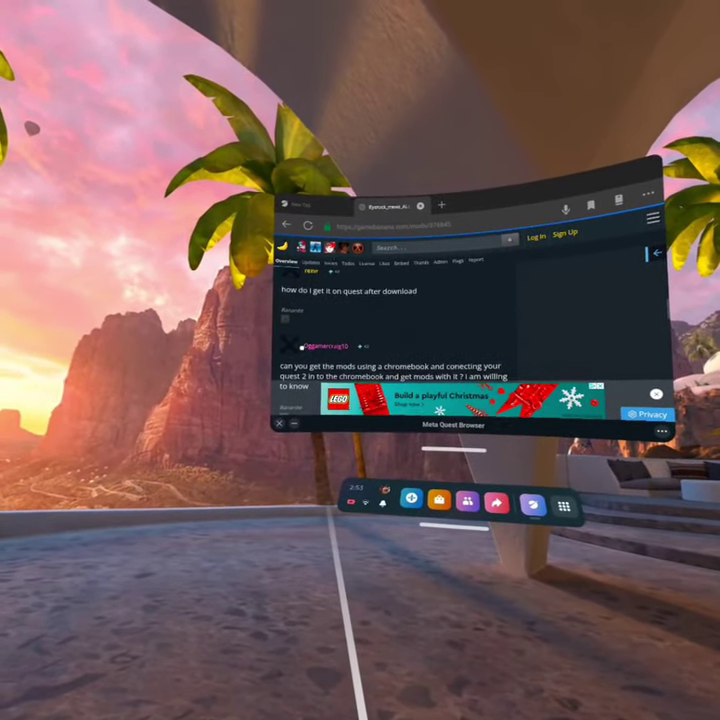
scroll(303, 346, down, 3)
scroll(316, 334, up, 5)
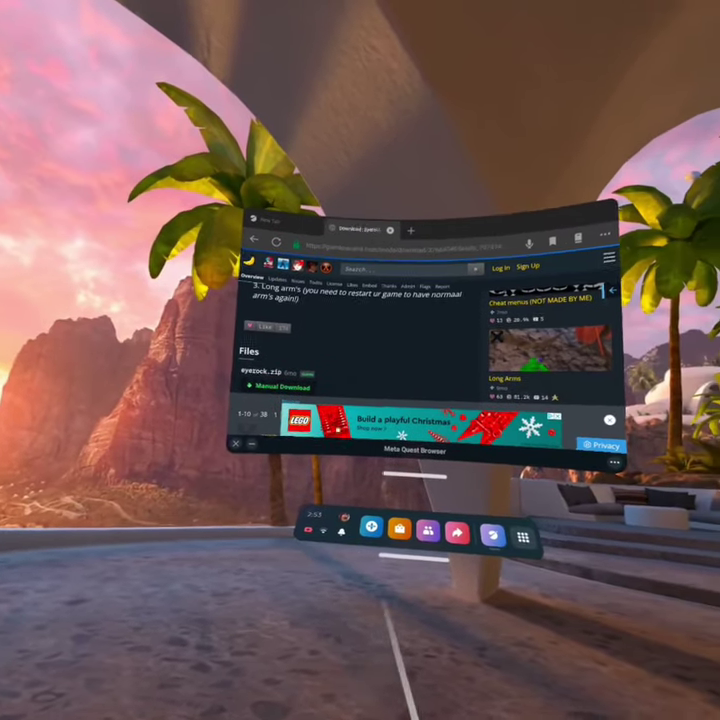
click(335, 363)
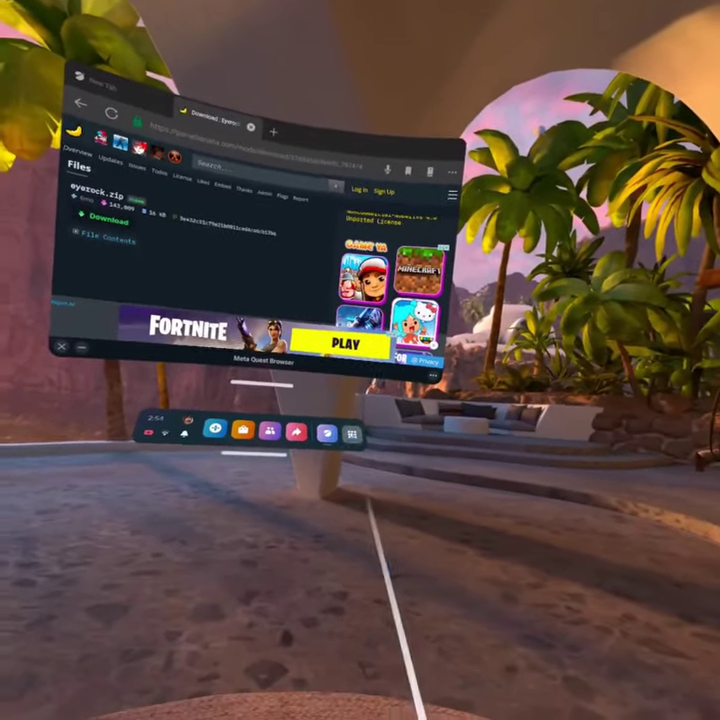
Step: Open the Amaze file manager from the app library and look through the BONELAB files folder
click(351, 434)
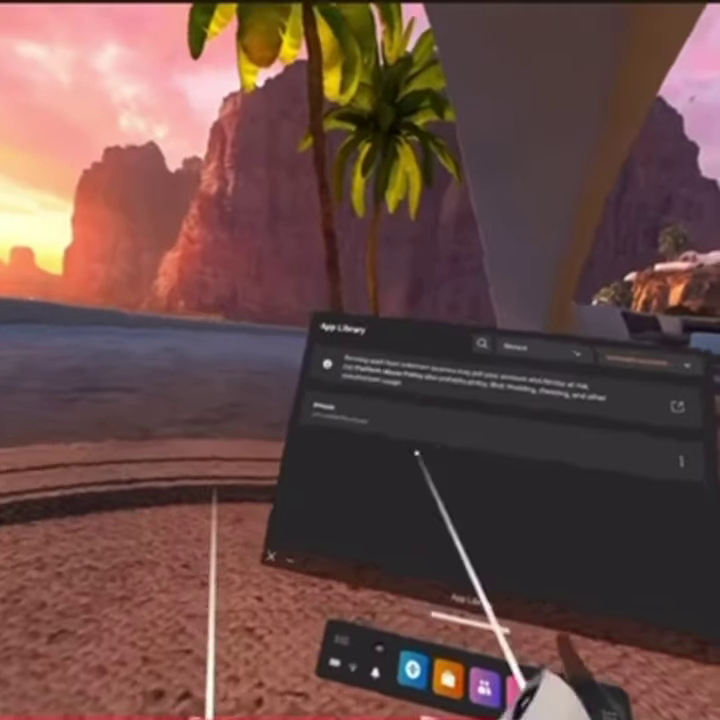
click(416, 453)
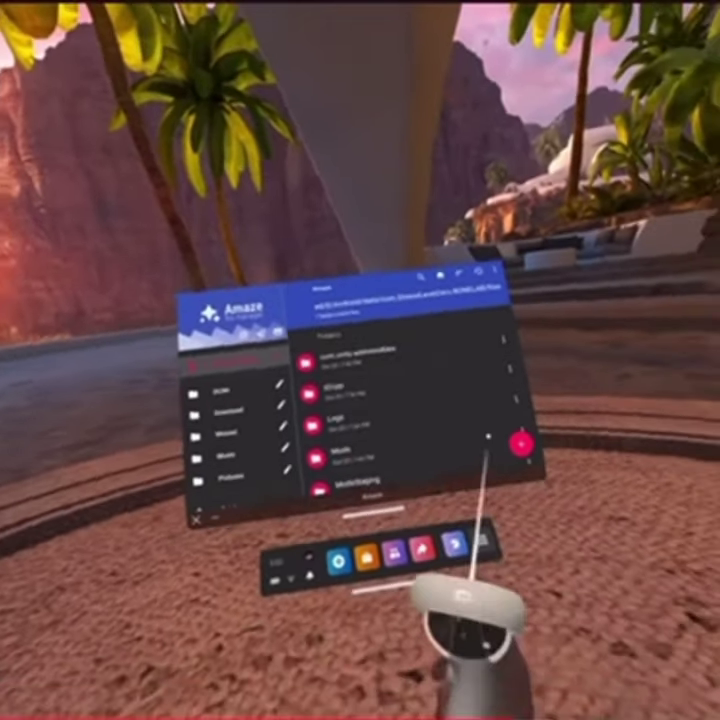
scroll(385, 471, down, 2)
scroll(385, 471, down, 1)
scroll(437, 441, down, 1)
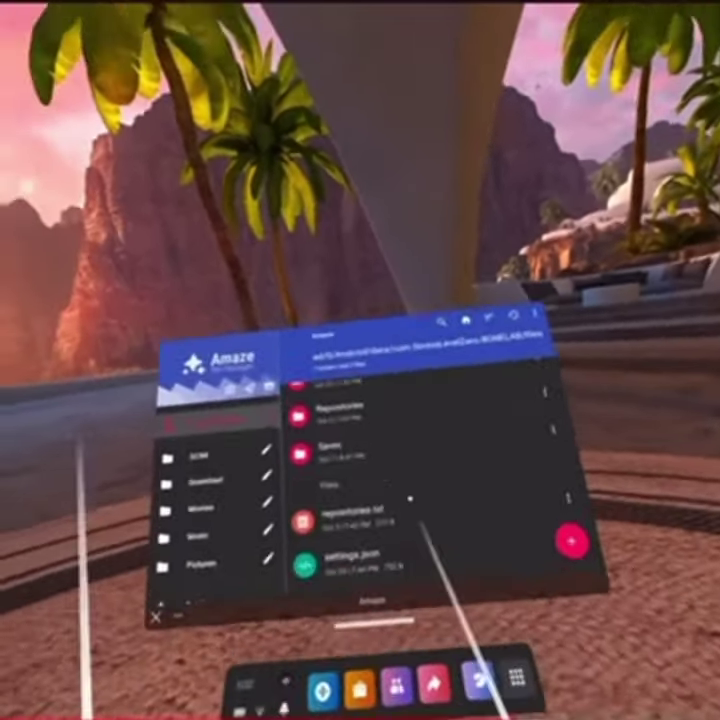
scroll(365, 460, down, 3)
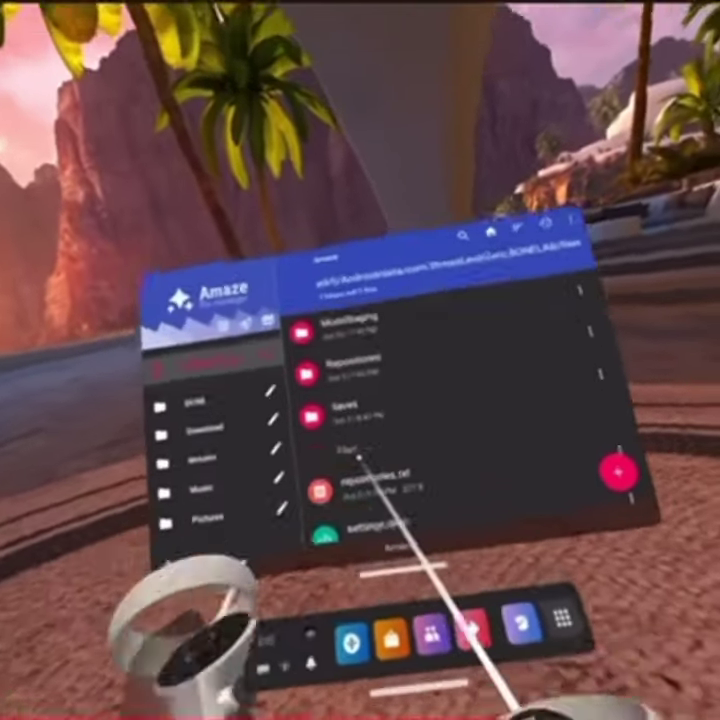
scroll(344, 445, up, 3)
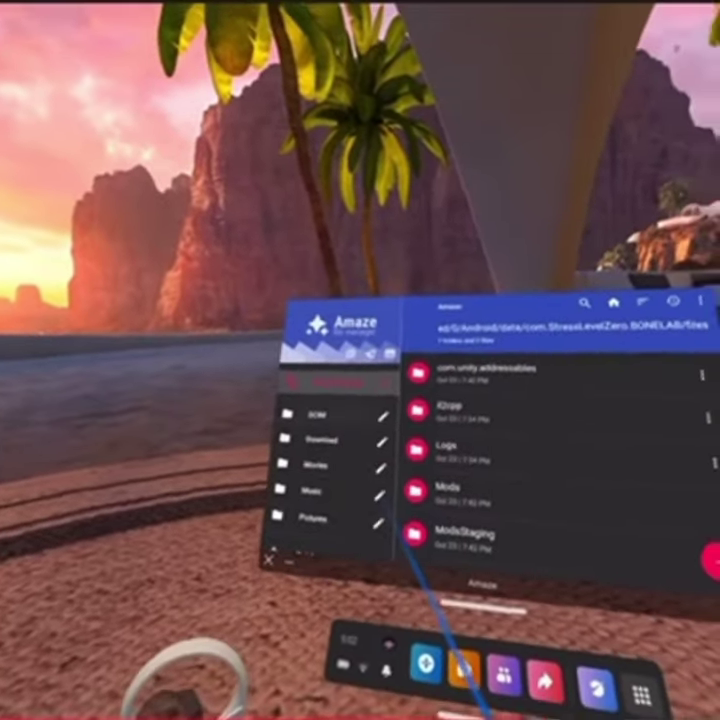
Step: Go up to the Android/data folder and open the files folder inside com.AnotherAxiom.GorillaTag
click(366, 418)
click(389, 383)
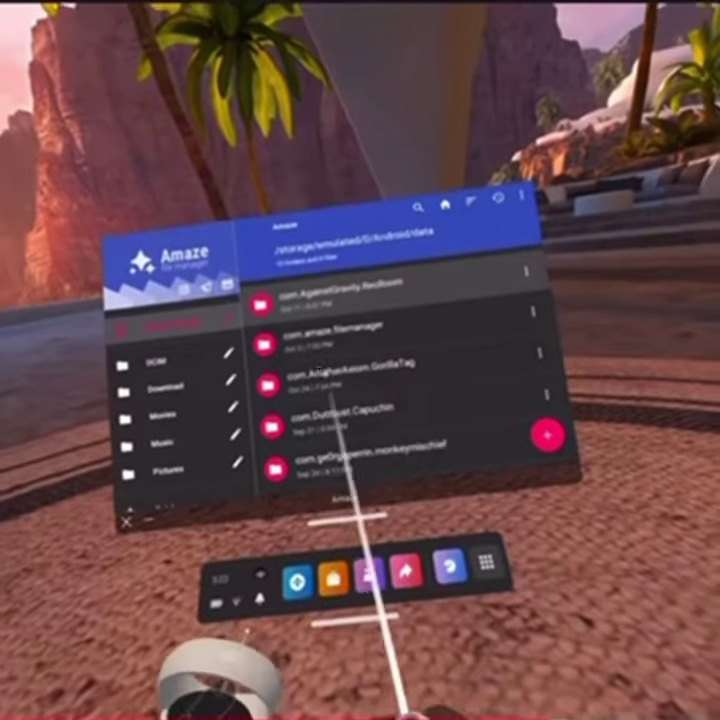
scroll(426, 403, down, 3)
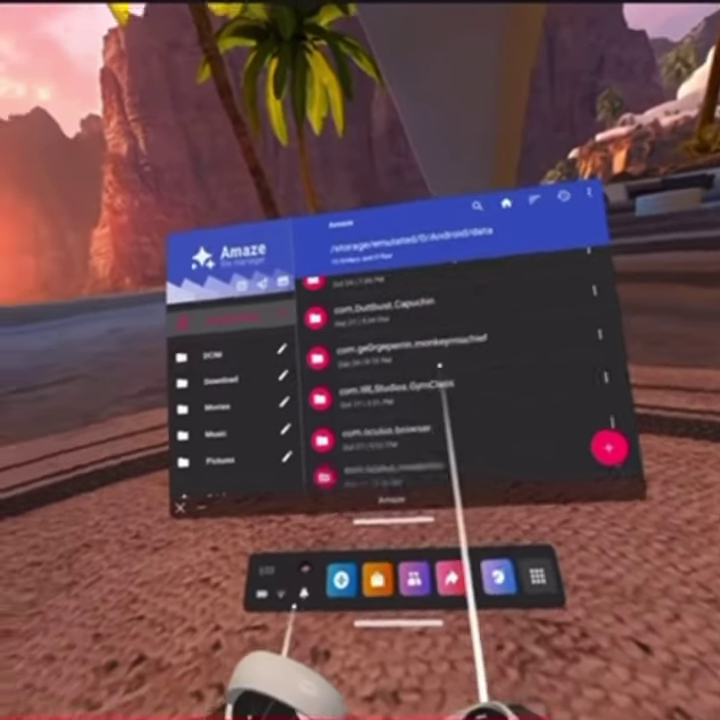
scroll(408, 418, up, 4)
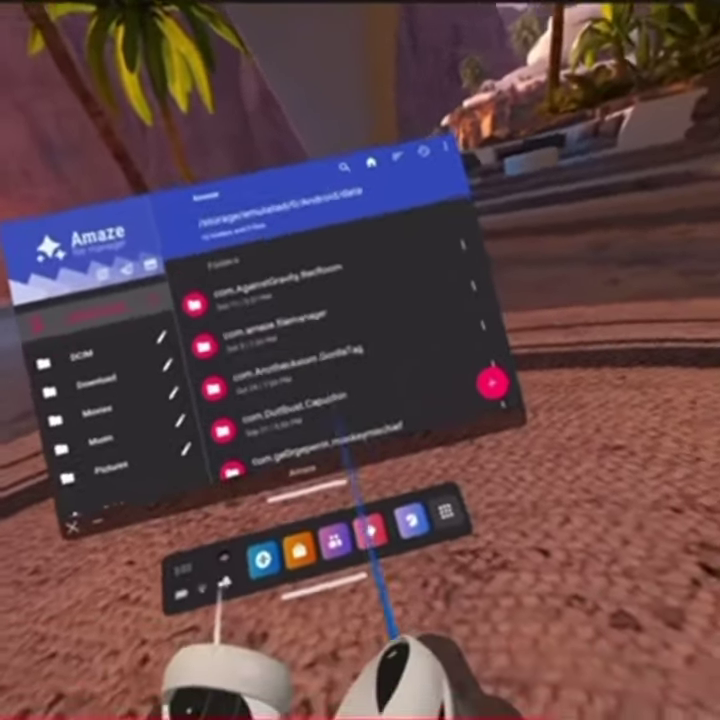
click(300, 428)
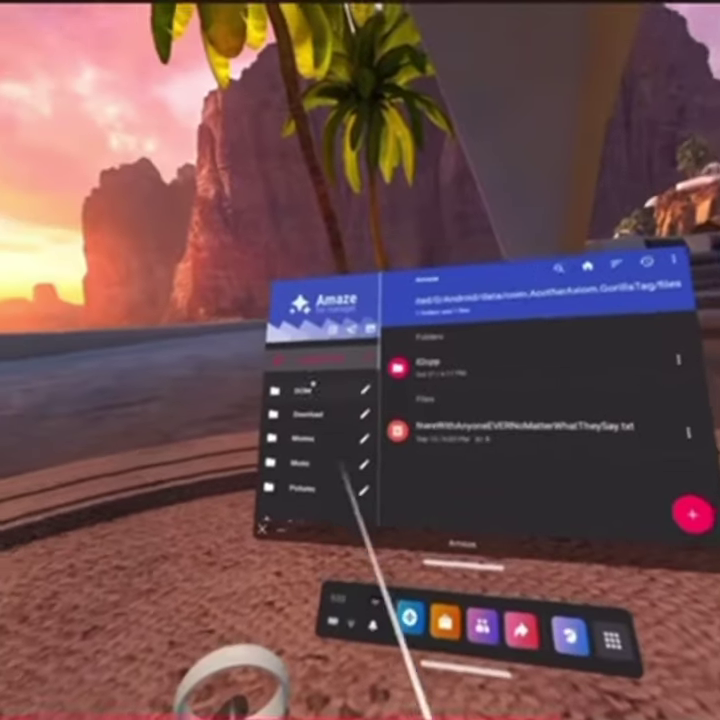
Step: Go to Download/eyerock/eyerock and try to open eyerock_cosmetics_beta_NOT_FINISHED.dll
click(125, 367)
click(300, 402)
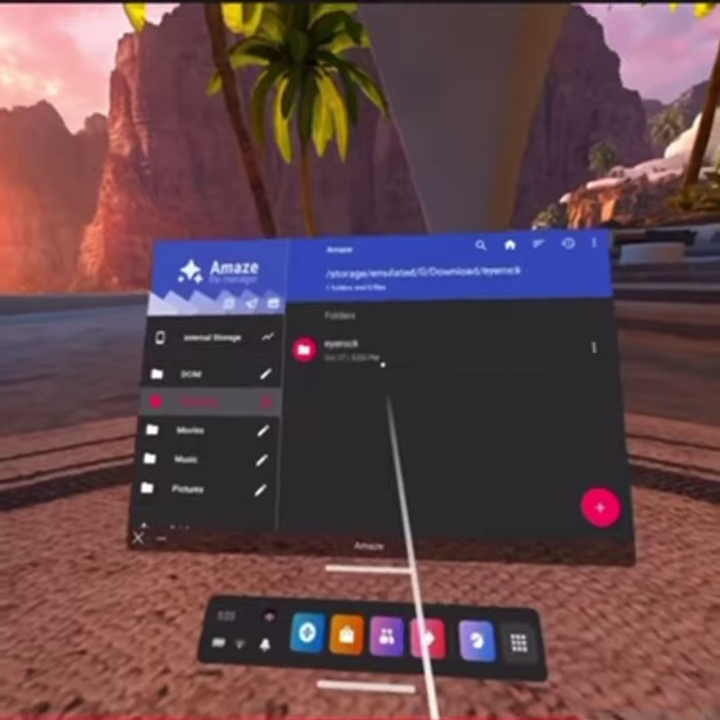
click(382, 365)
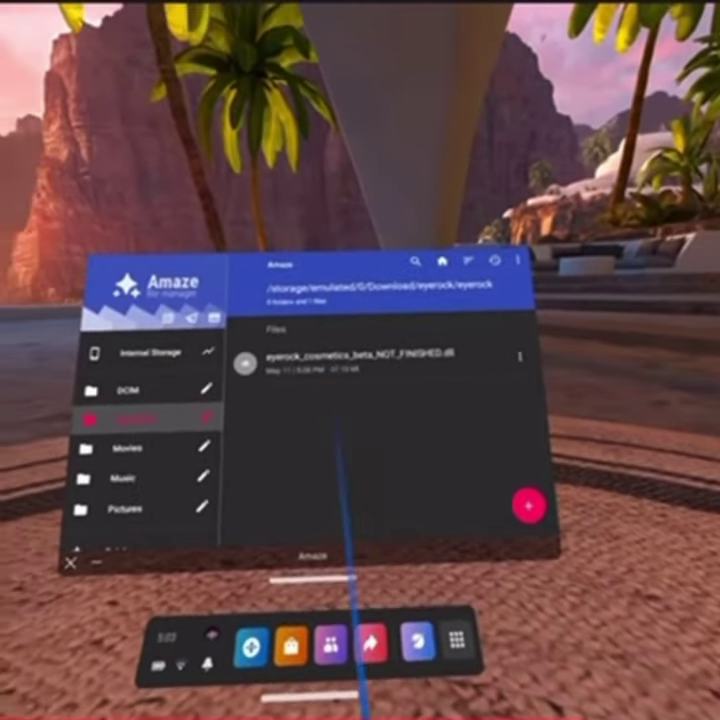
click(372, 360)
click(240, 328)
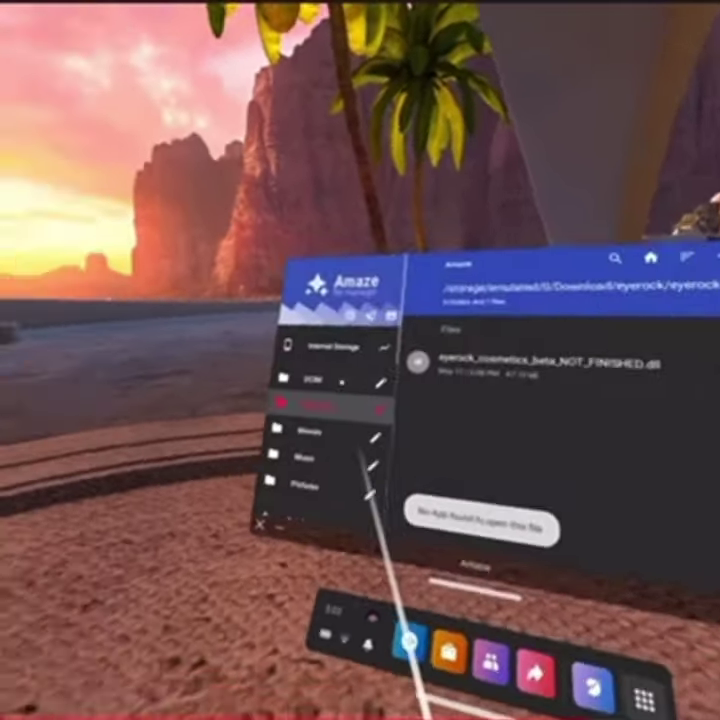
Step: Look through the DCIM, Download and Movies folders of the internal storage
click(298, 405)
click(298, 381)
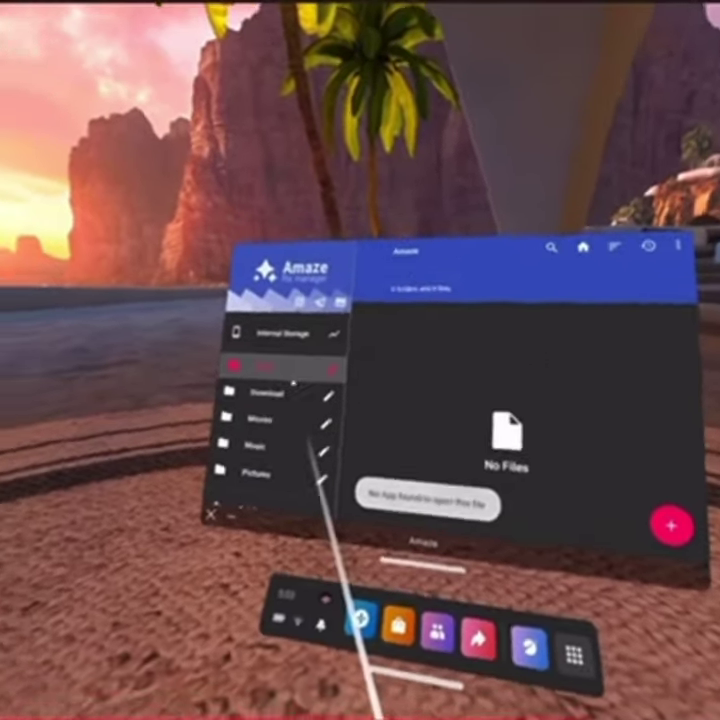
click(298, 405)
click(316, 354)
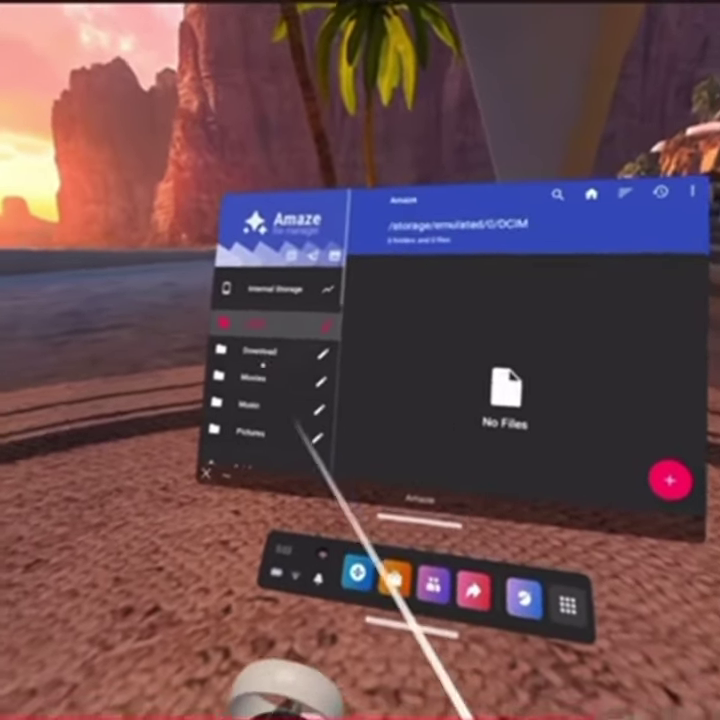
click(278, 318)
click(278, 344)
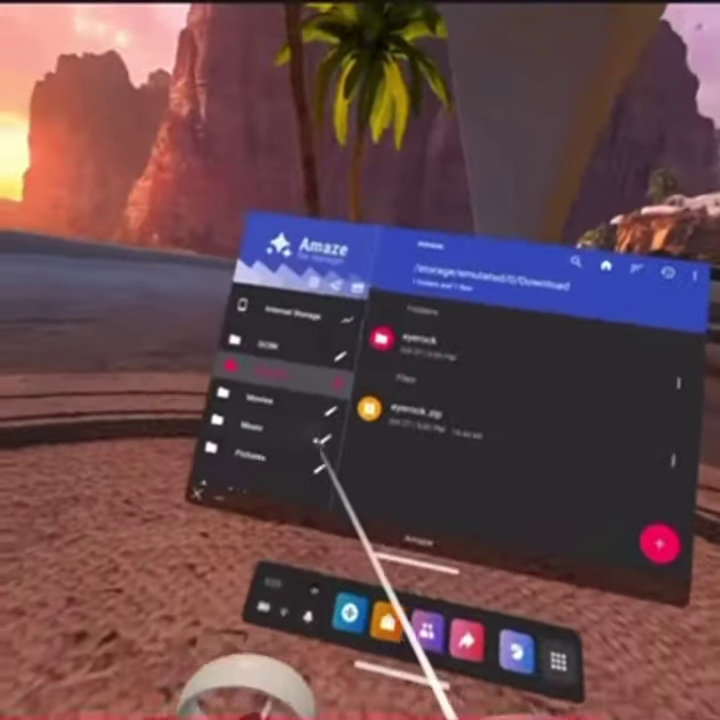
click(232, 361)
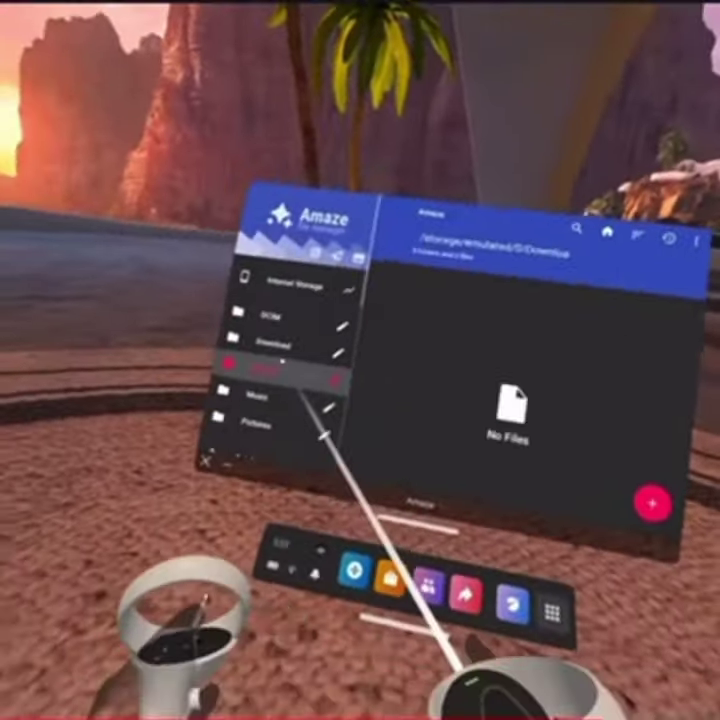
click(238, 336)
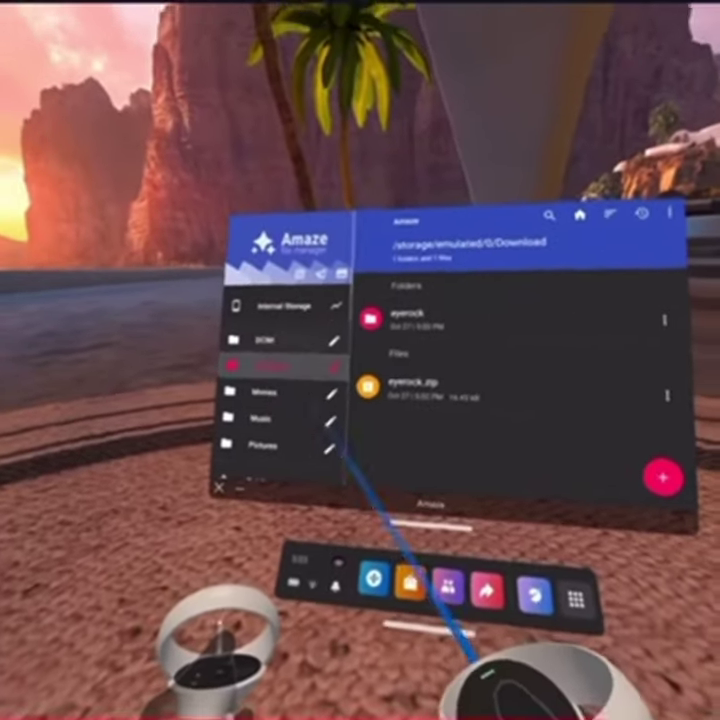
Step: Return to the Download folder and copy the eyerock folder
click(262, 333)
click(270, 358)
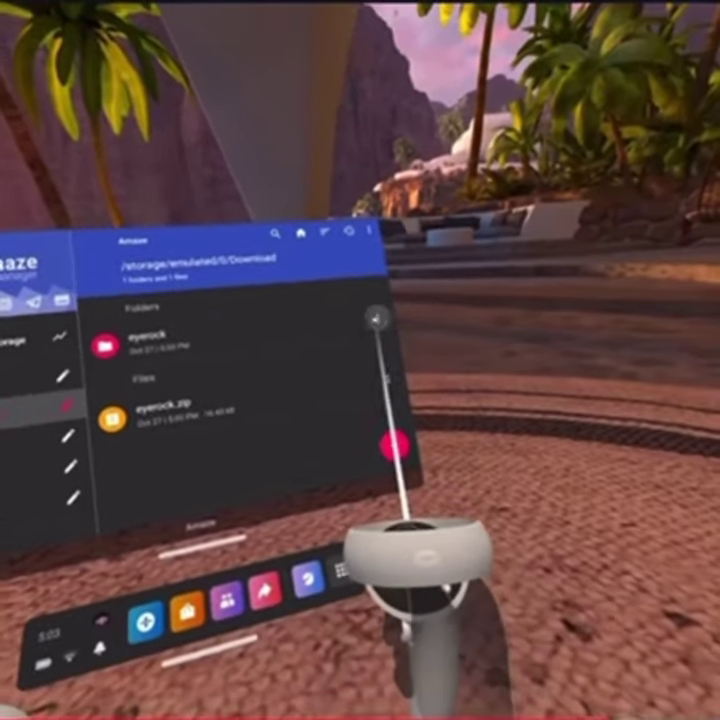
click(563, 340)
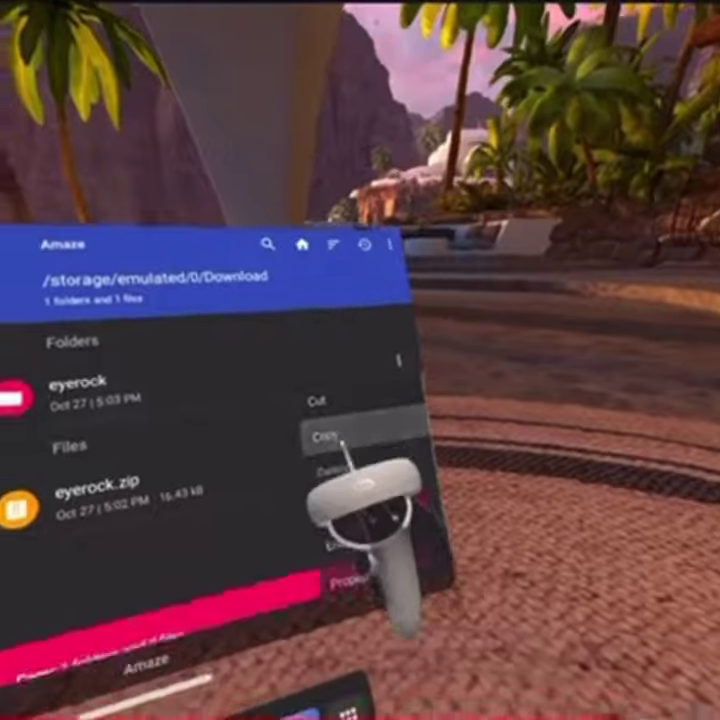
click(335, 437)
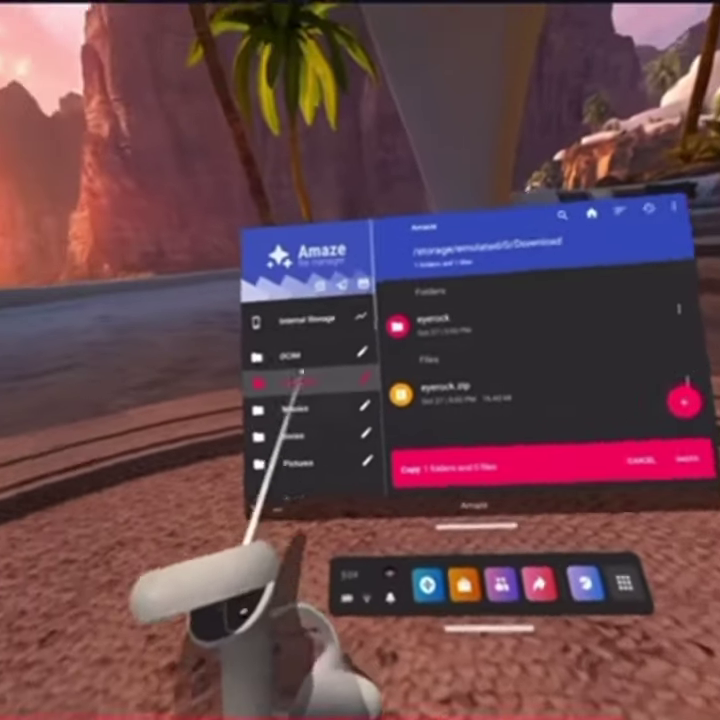
Step: Paste the copied folder into Android/data/com.AnotherAxiom.GorillaTag/files
click(295, 320)
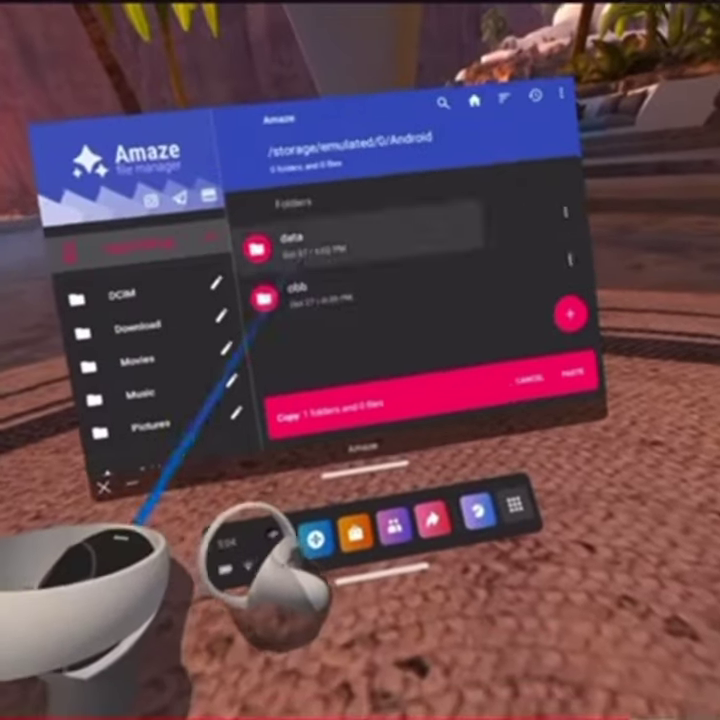
click(318, 335)
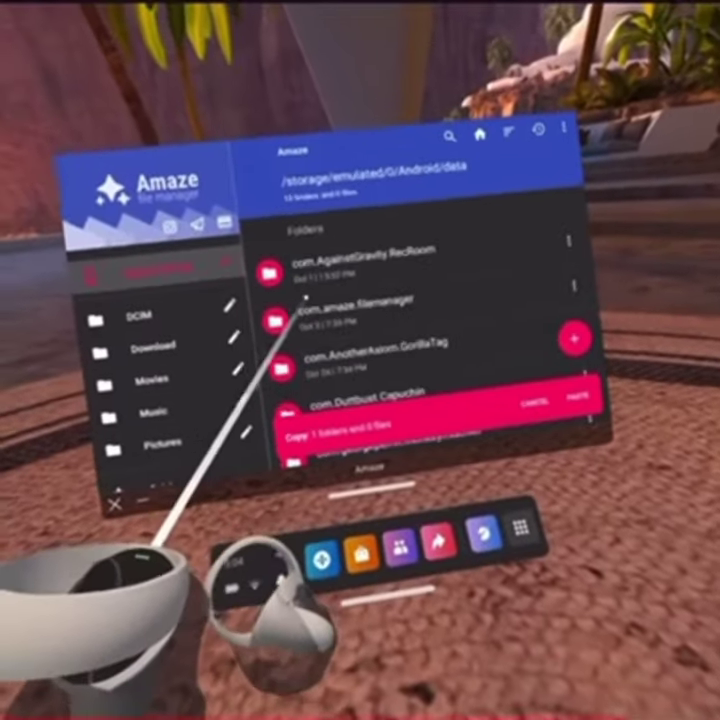
click(316, 360)
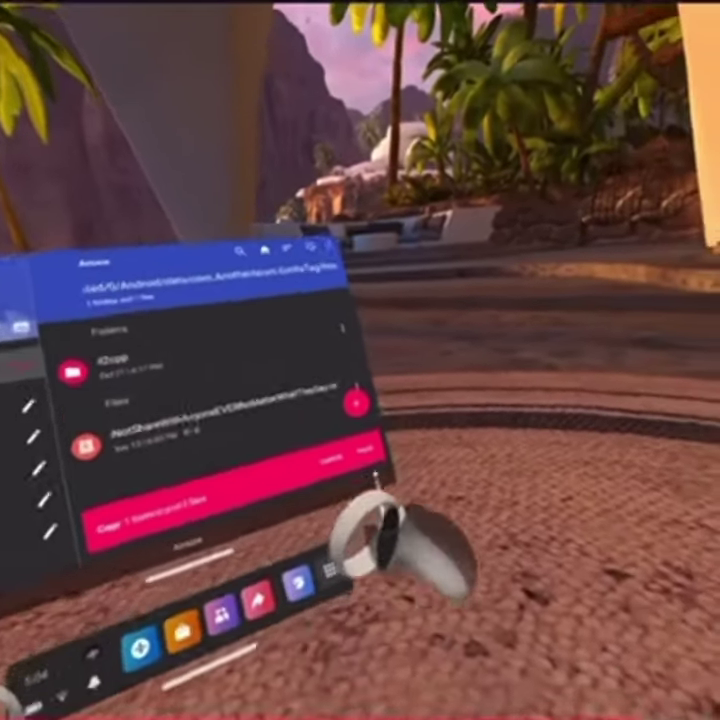
click(354, 439)
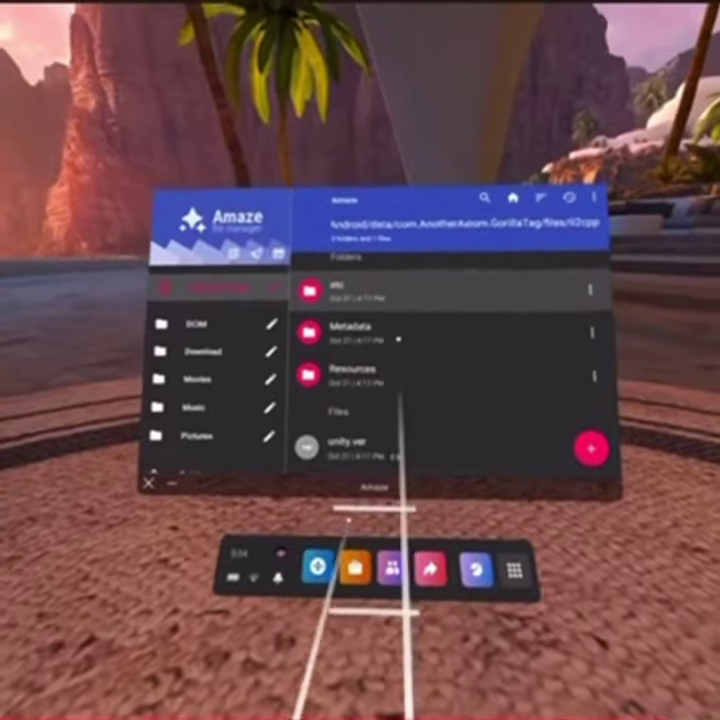
Step: Look inside the il2cpp/Metadata folder and the Music folder, and open the headset's app library
click(388, 300)
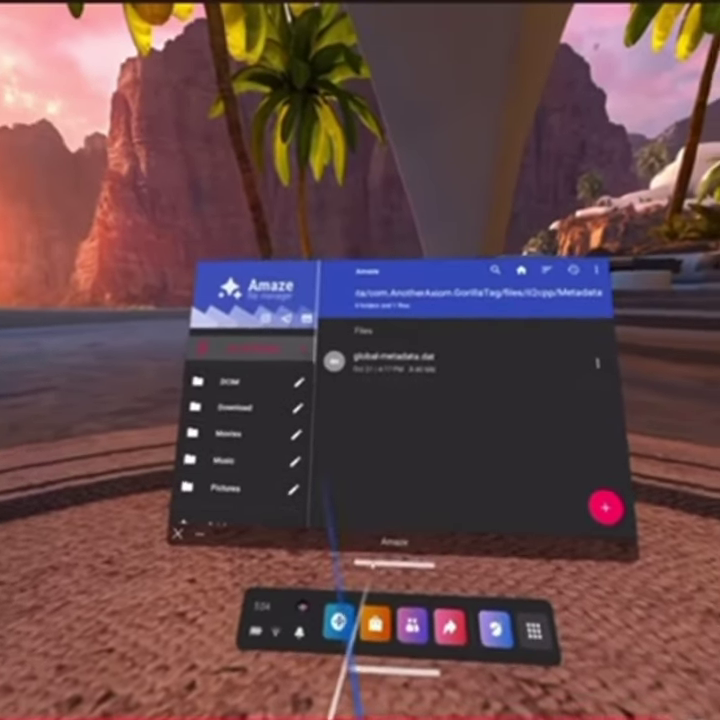
click(318, 346)
click(270, 405)
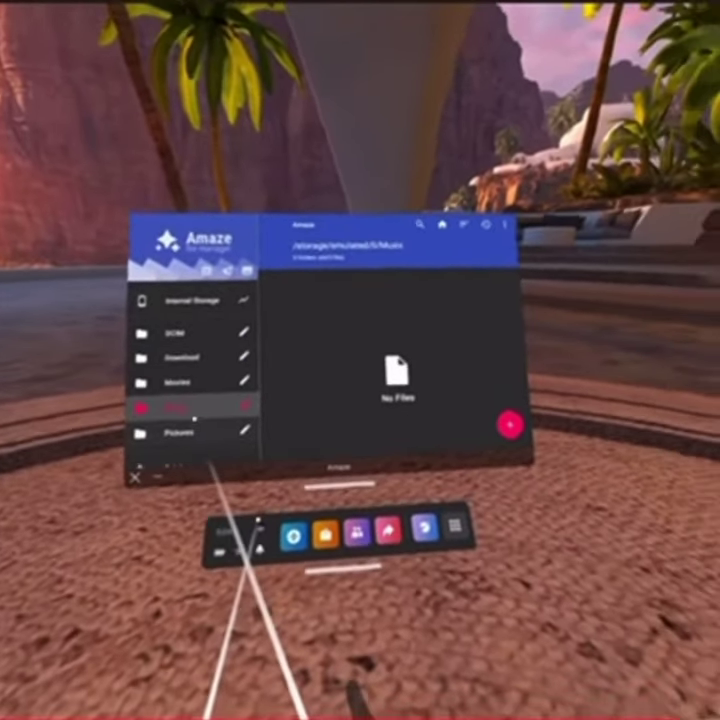
click(475, 518)
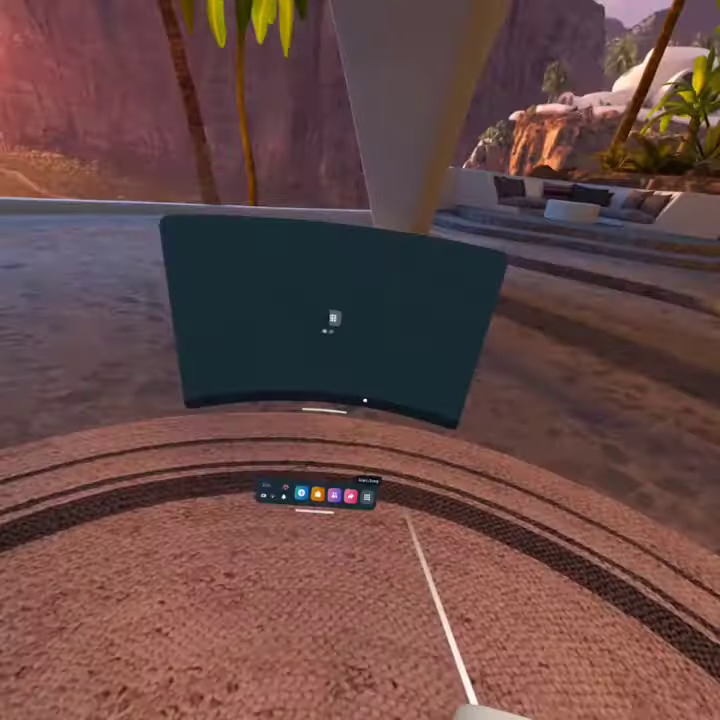